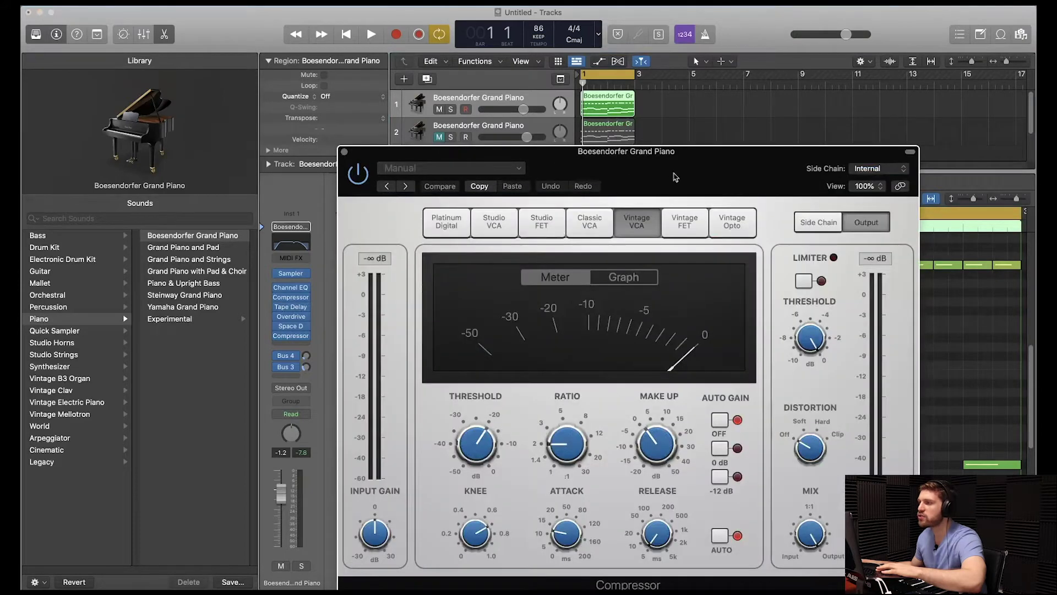
Step: Close the piano track's Compressor and Space Designer windows and play the piano loop while viewing its notes
{"action": "left_click_drag", "start_coordinate": [672, 177], "coordinate": [577, 115]}
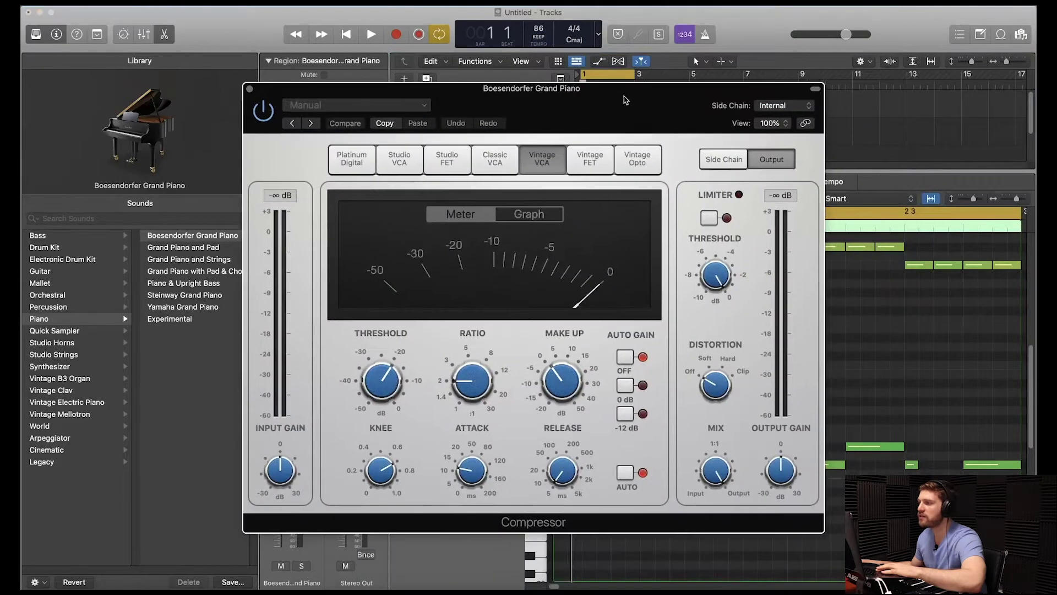
{"action": "left_click", "coordinate": [250, 89]}
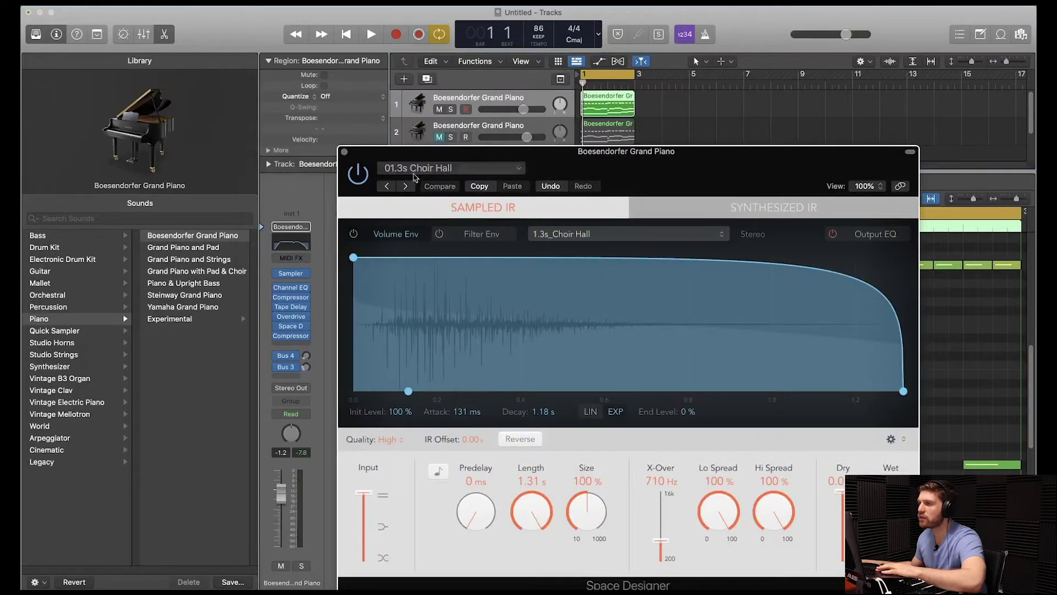
{"action": "left_click", "coordinate": [344, 152]}
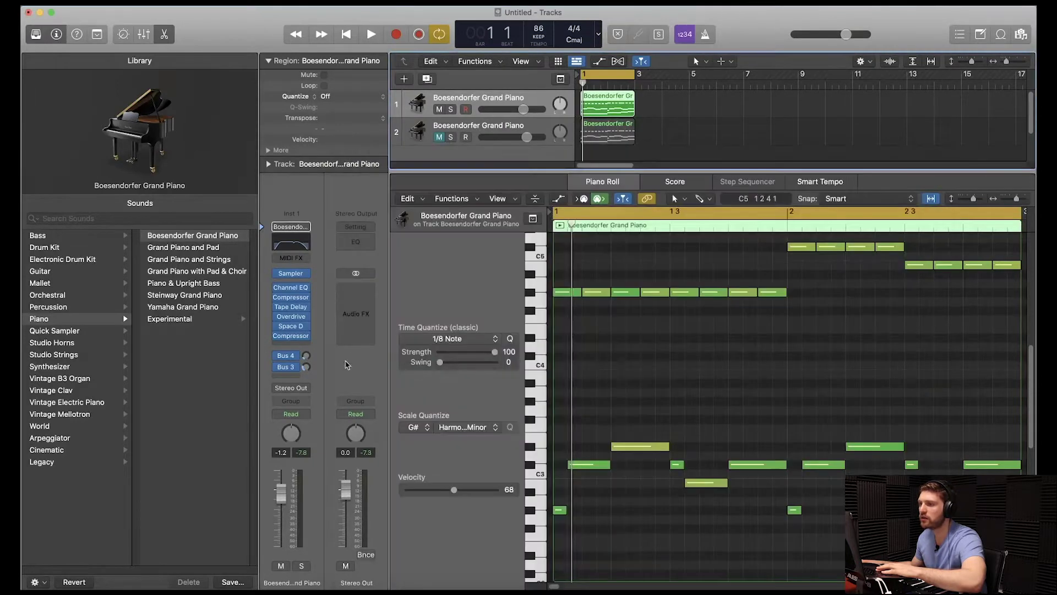
{"action": "key", "text": "space"}
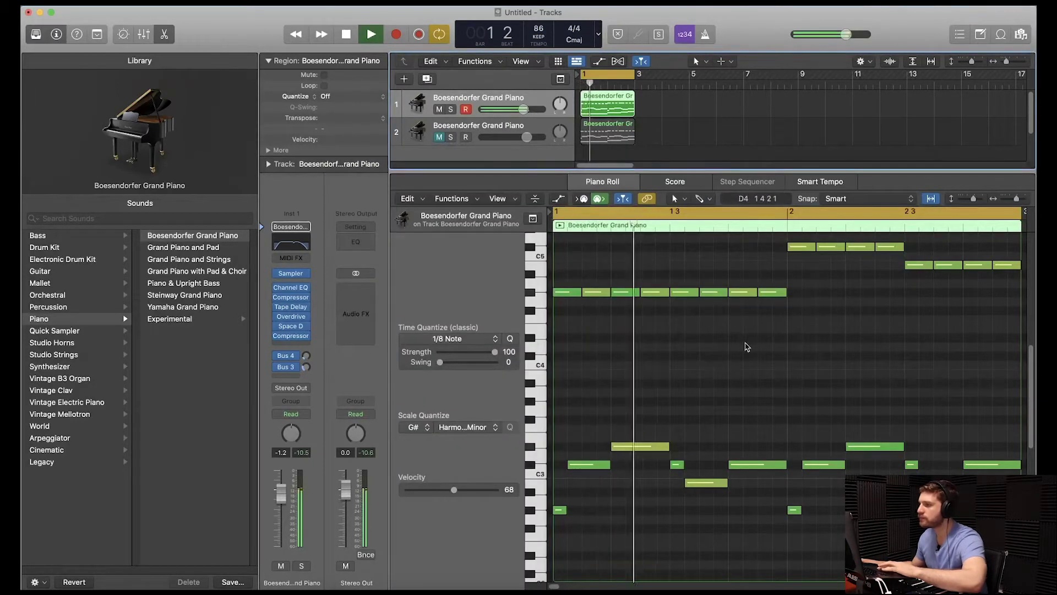
{"action": "scroll", "coordinate": [745, 346], "scroll_direction": "down", "scroll_amount": 3}
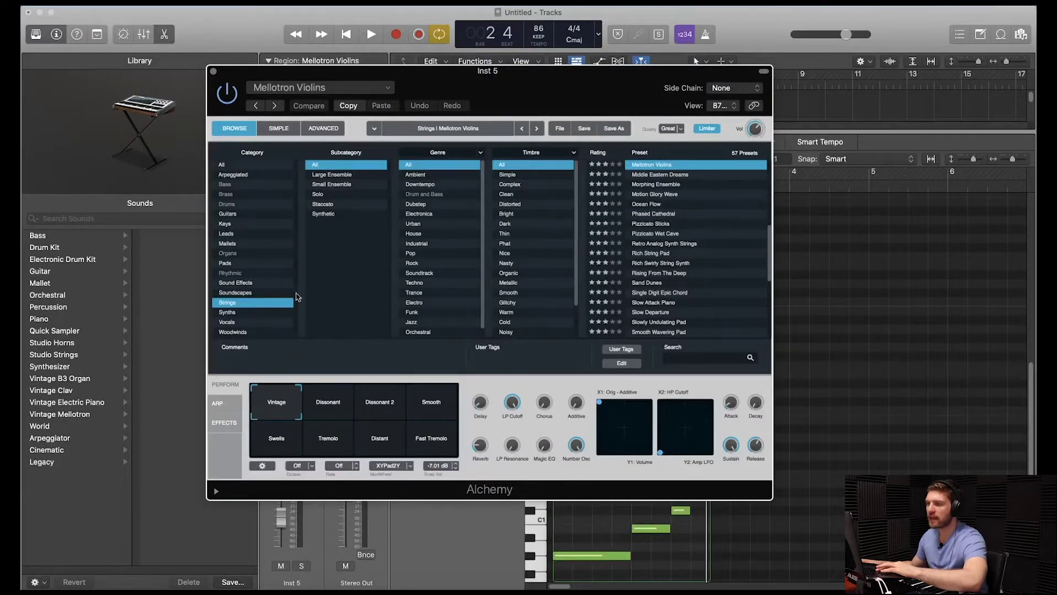
Step: Close the Alchemy window on the Mellotron Violins track and inspect the track's Channel EQ curve
{"action": "left_click", "coordinate": [214, 72]}
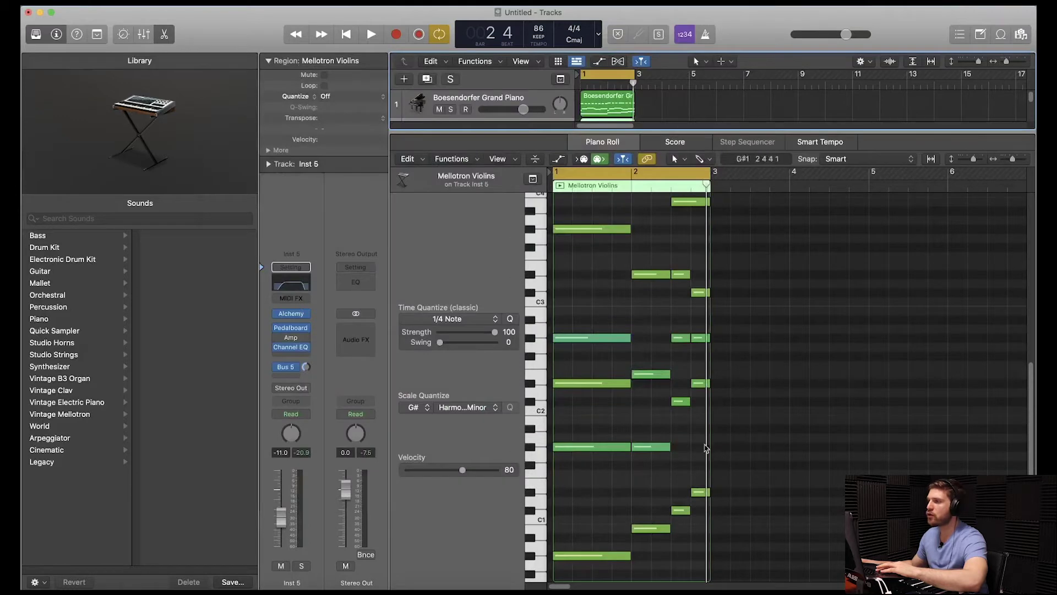
{"action": "left_click", "coordinate": [290, 282]}
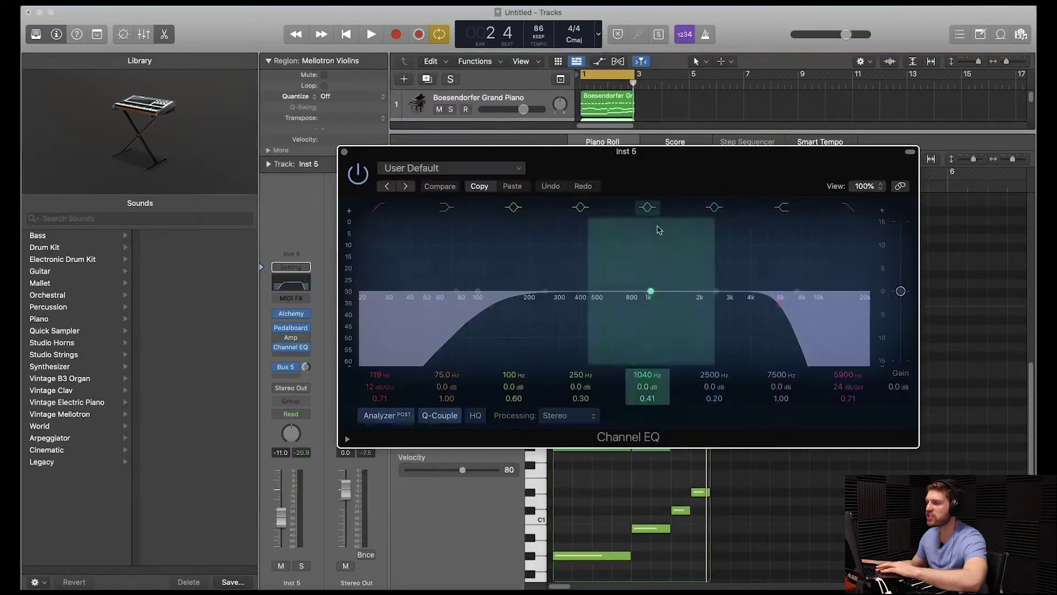
{"action": "left_click", "coordinate": [343, 151]}
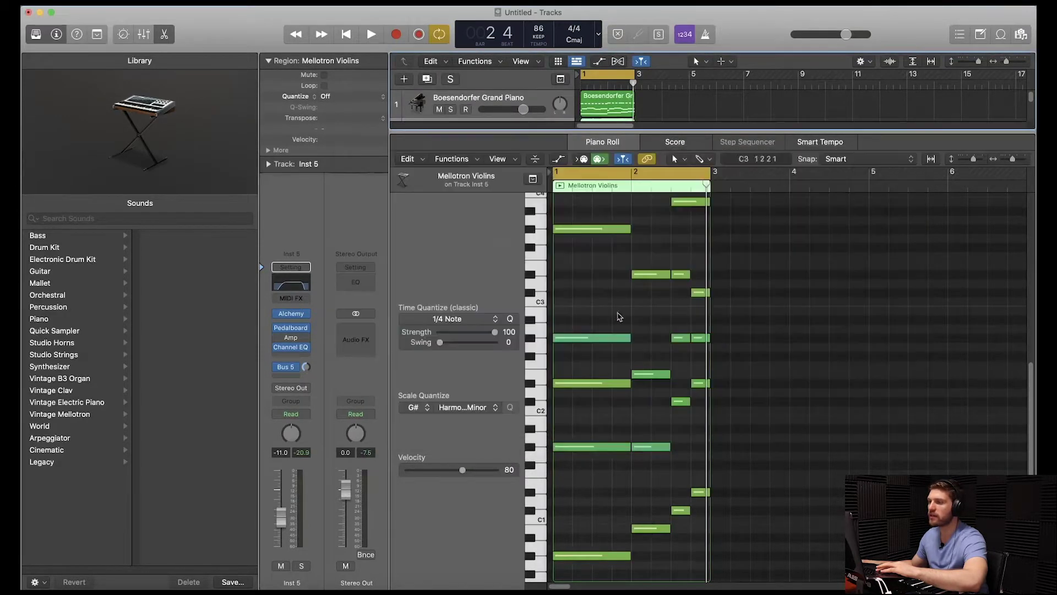
Step: Play the piano and Mellotron Violins together, and enlarge the tracks area enough to show both tracks
{"action": "key", "text": "space"}
{"action": "left_click_drag", "start_coordinate": [790, 143], "coordinate": [790, 375]}
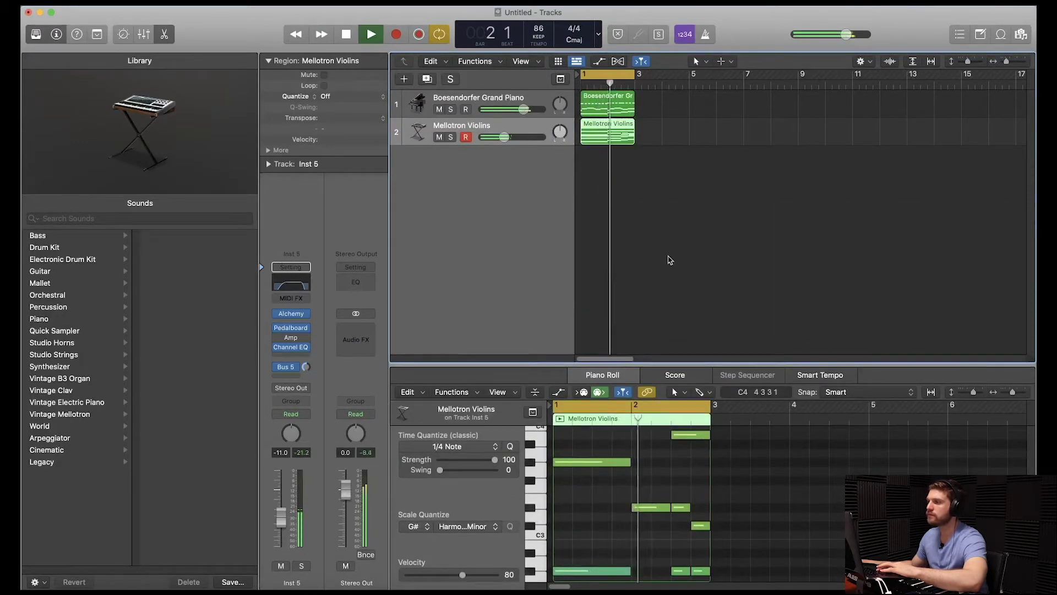
{"action": "left_click_drag", "start_coordinate": [721, 365], "coordinate": [721, 237]}
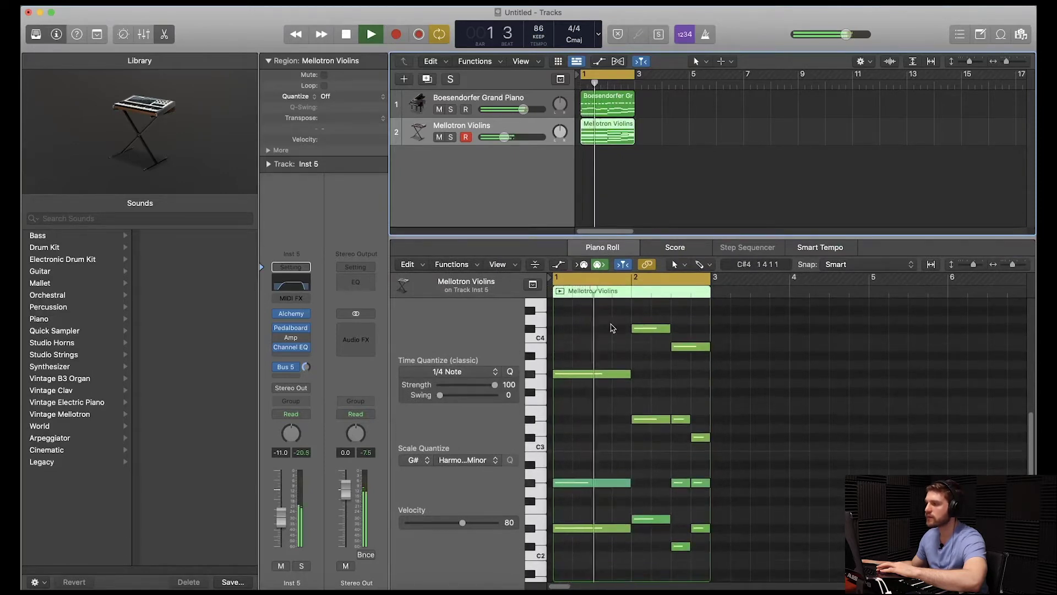
{"action": "scroll", "coordinate": [614, 328], "scroll_direction": "down", "scroll_amount": 2}
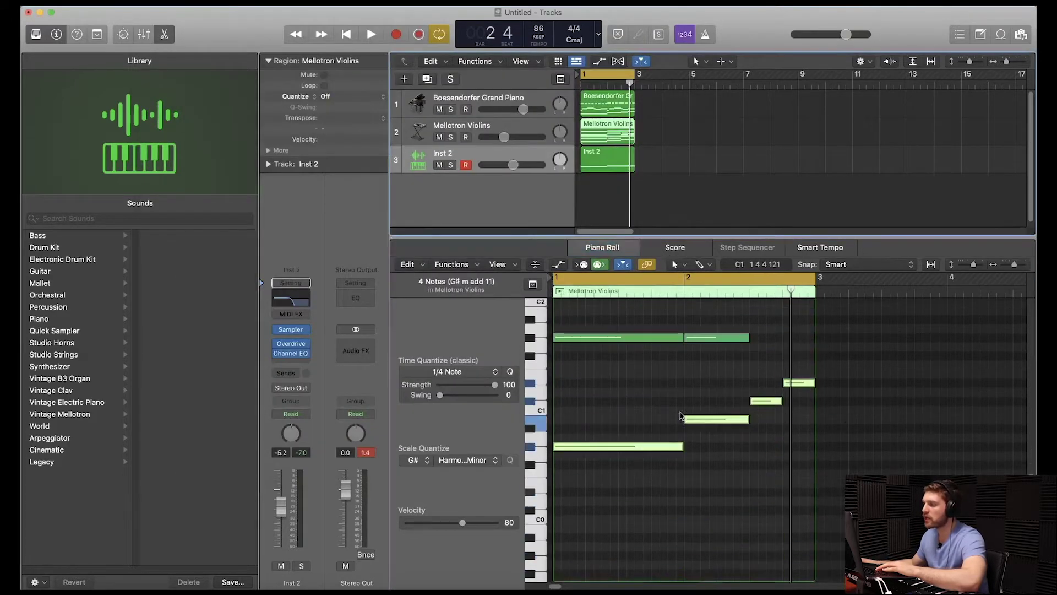
Step: Select the Inst 2 bass region, inspect its Overdrive and Channel EQ settings, and play the loop with it
{"action": "left_click", "coordinate": [606, 152]}
{"action": "left_click", "coordinate": [291, 344]}
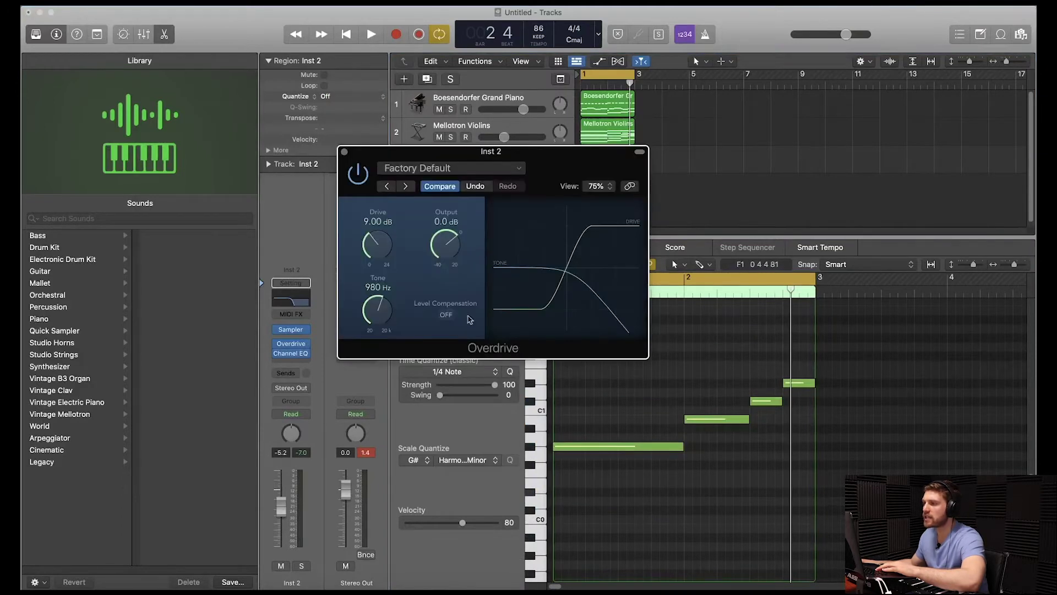
{"action": "left_click", "coordinate": [344, 152]}
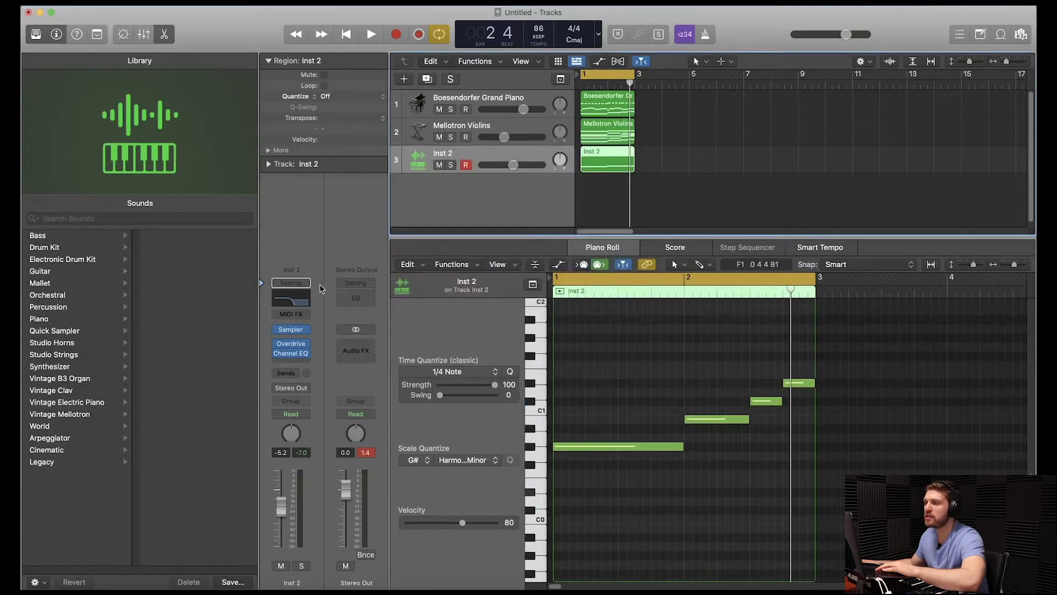
{"action": "left_click", "coordinate": [290, 353]}
{"action": "left_click", "coordinate": [344, 151]}
{"action": "key", "text": "space"}
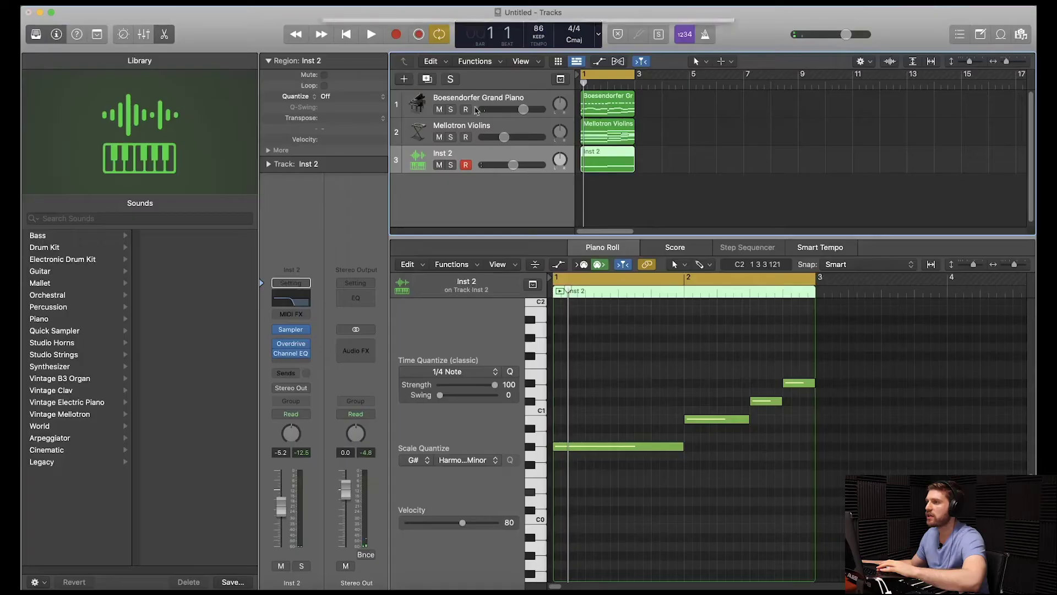
Step: Add a new software instrument track and load the Hi-Hat 2 - Modern Disco sound on it
{"action": "key", "text": "alt+super+n"}
{"action": "key", "text": "Escape"}
{"action": "left_click", "coordinate": [93, 260]}
{"action": "scroll", "coordinate": [174, 339], "scroll_direction": "down", "scroll_amount": 15}
{"action": "left_click", "coordinate": [176, 558]}
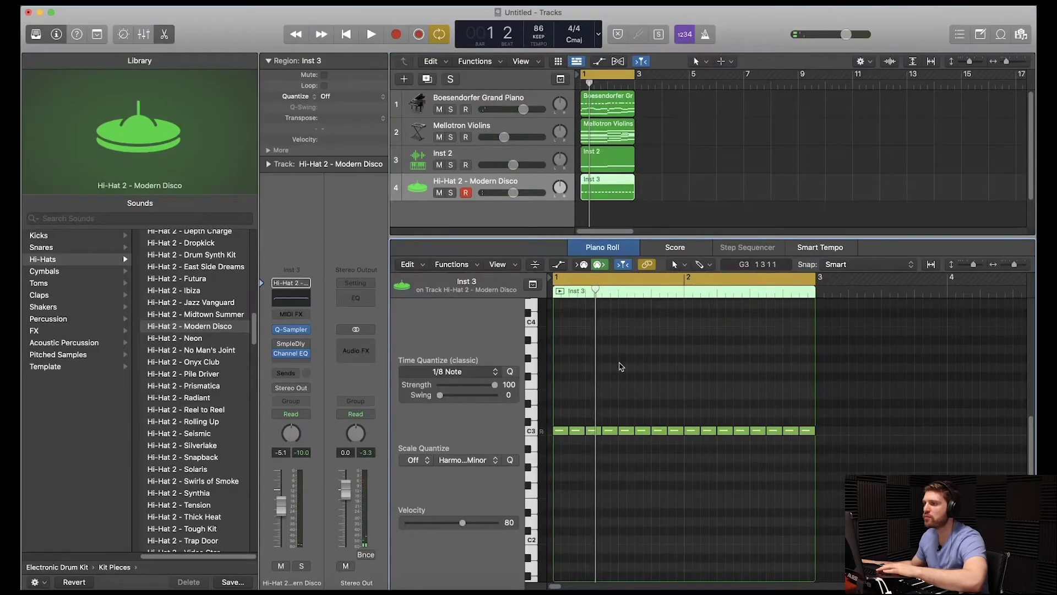
Step: Play the loop with the hi-hat pattern and lower the hi-hat track's volume to -5.8 dB
{"action": "key", "text": "space"}
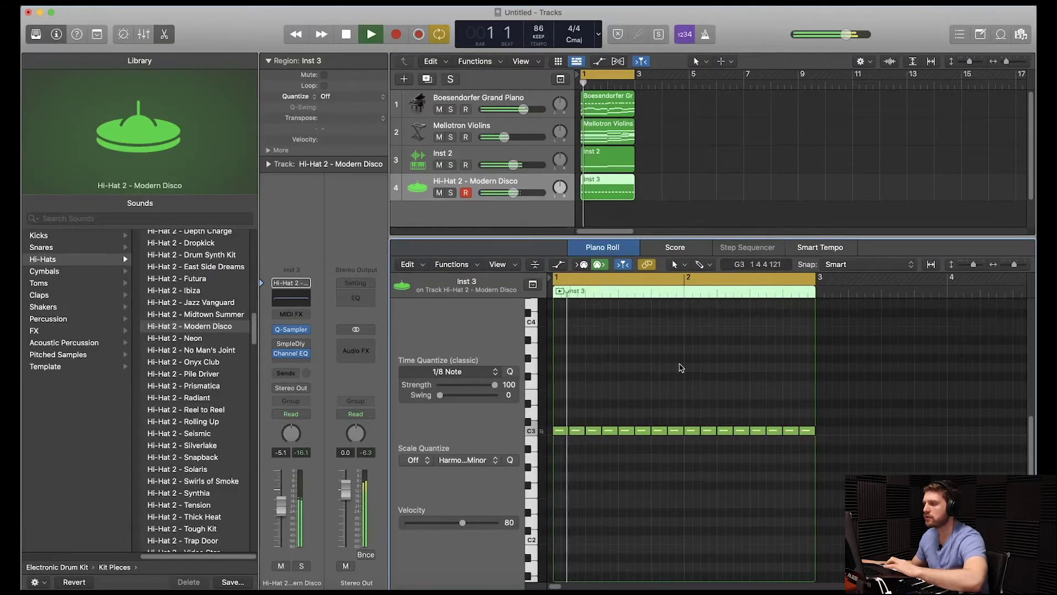
{"action": "left_click_drag", "start_coordinate": [512, 194], "coordinate": [510, 194]}
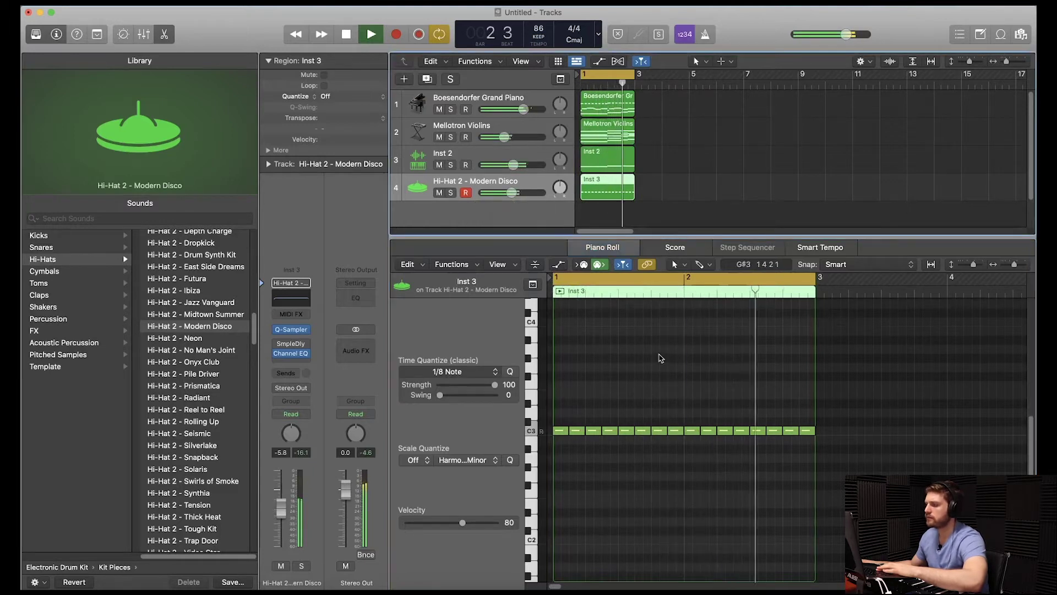
{"action": "key", "text": "space"}
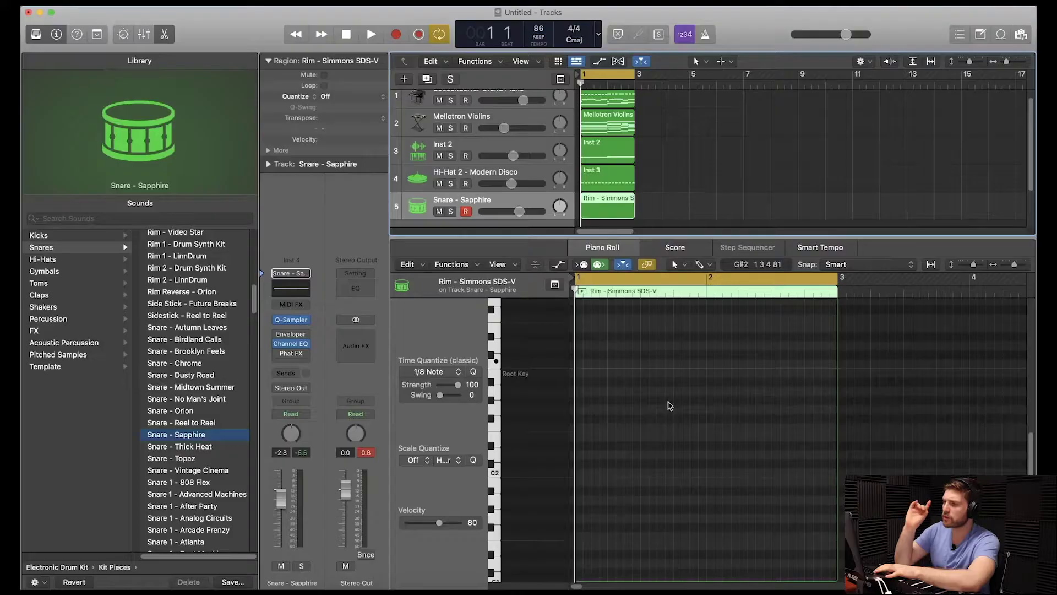
Step: Record snare hits on C3 on beats 2 and 4 of both bars with Musical Typing, and play back the loop
{"action": "key", "text": "r"}
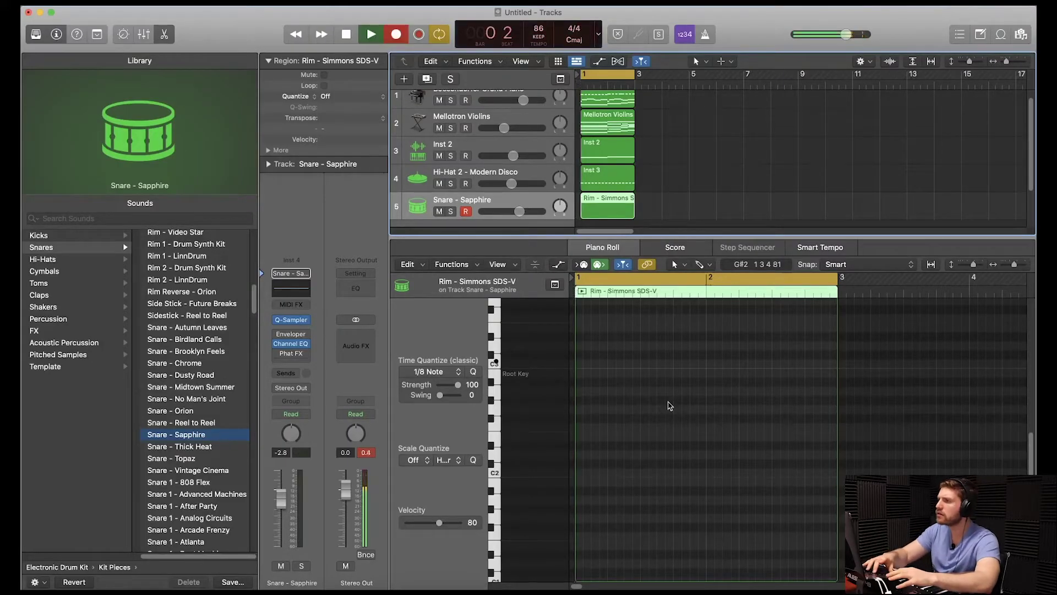
{"action": "key", "text": "super+k"}
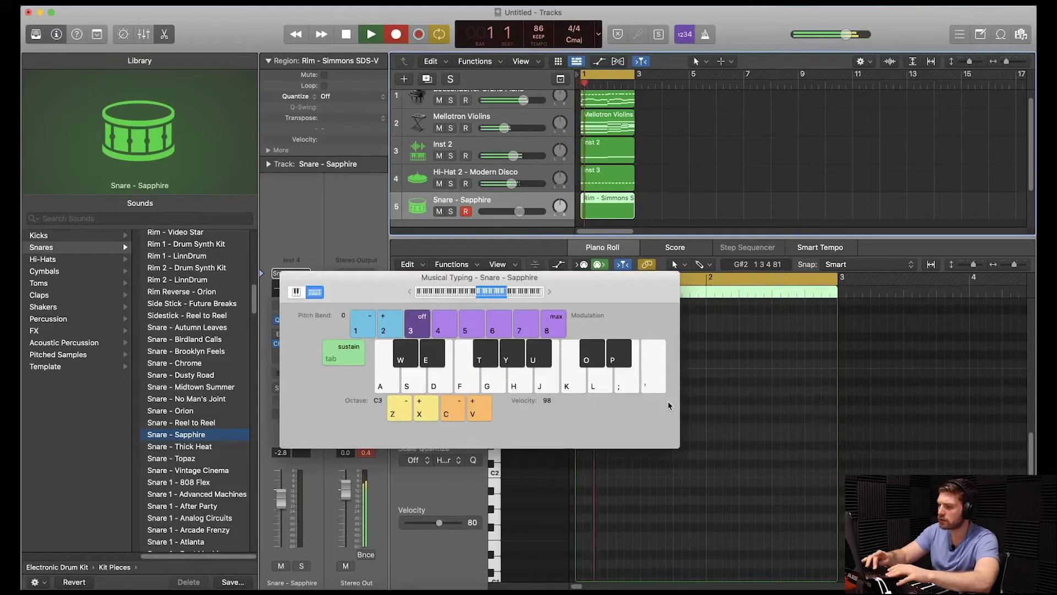
{"action": "key", "text": "a"}
{"action": "key", "text": "a"}
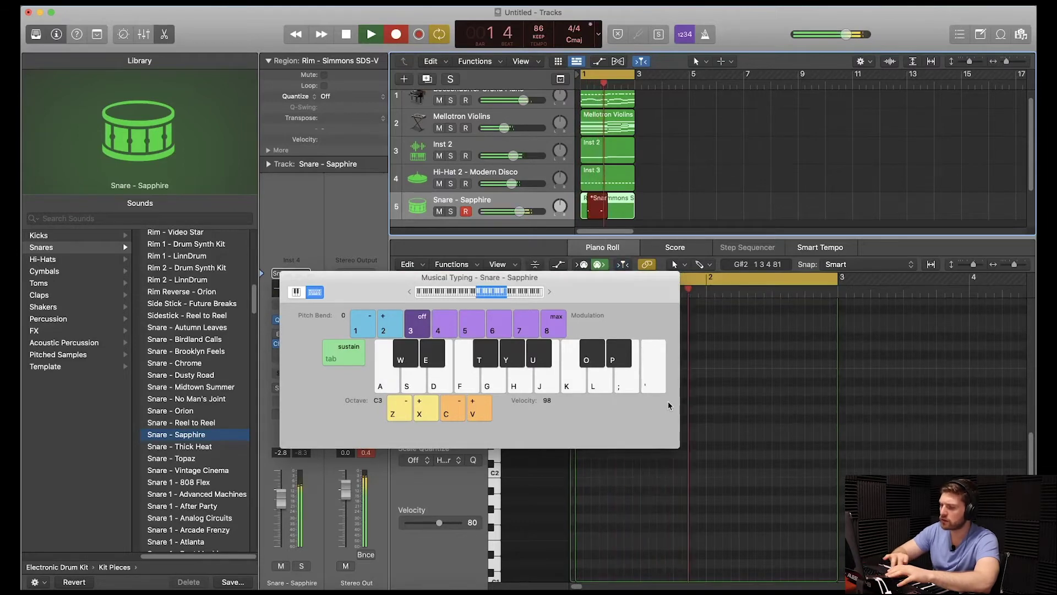
{"action": "key", "text": "a"}
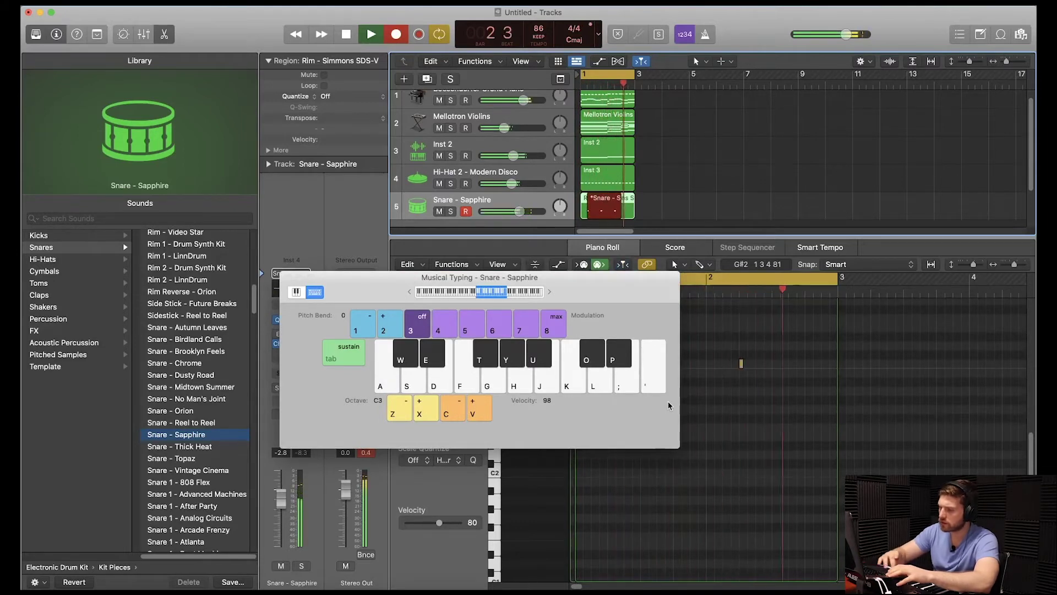
{"action": "key", "text": "space"}
{"action": "key", "text": "super+k"}
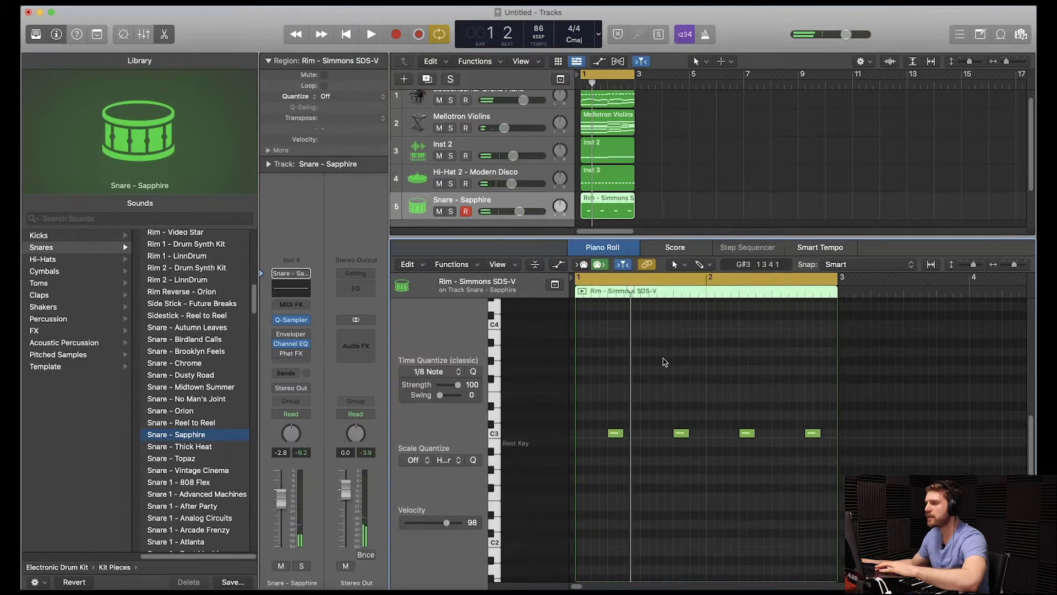
{"action": "key", "text": "space"}
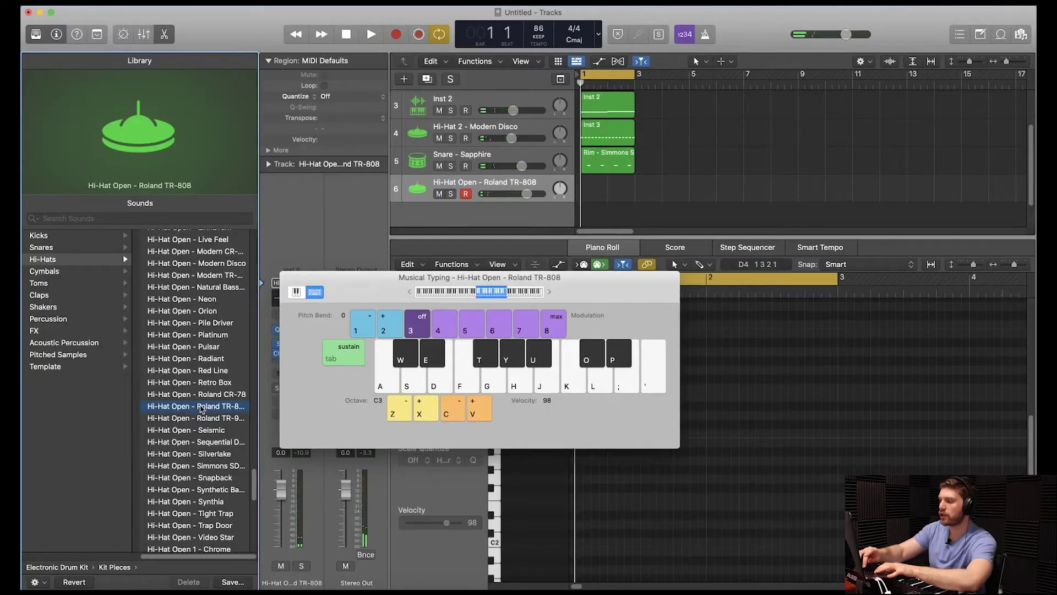
Step: Record one open hi-hat hit per bar on the Roland TR-808 track with Musical Typing, and play back the loop
{"action": "key", "text": "r"}
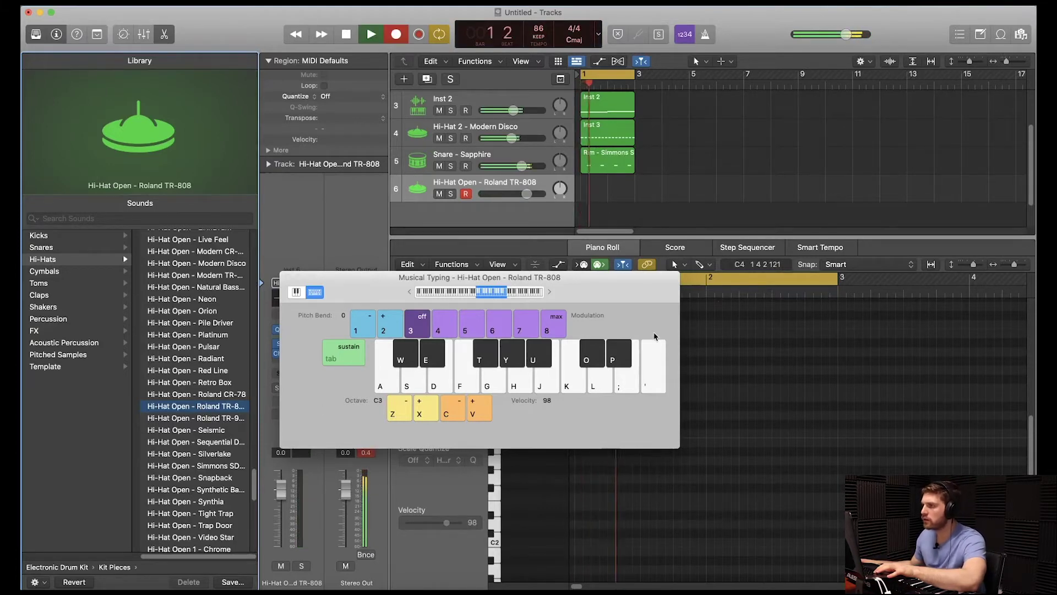
{"action": "key", "text": "a"}
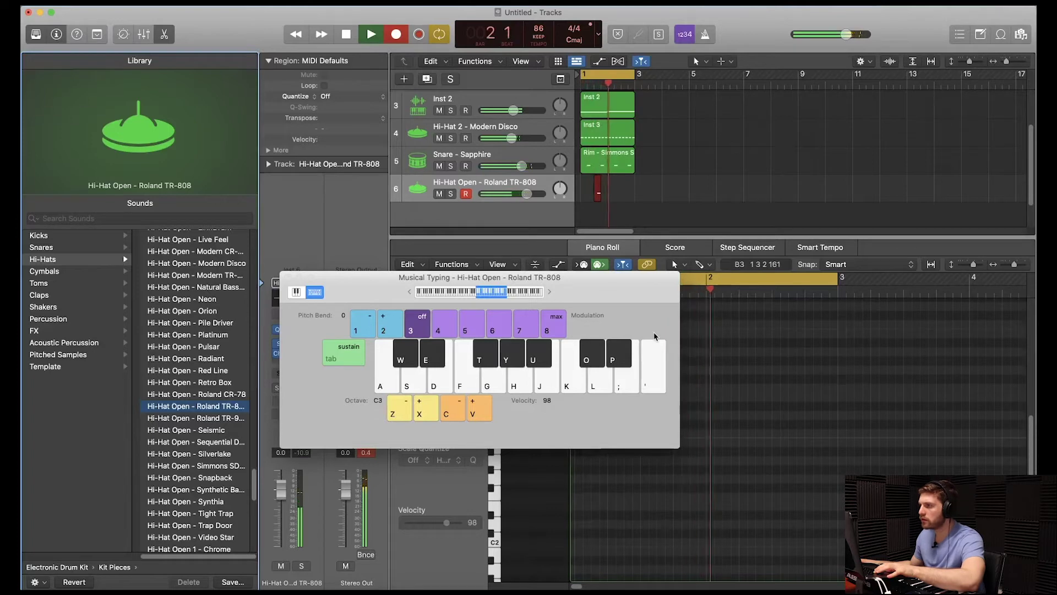
{"action": "key", "text": "a"}
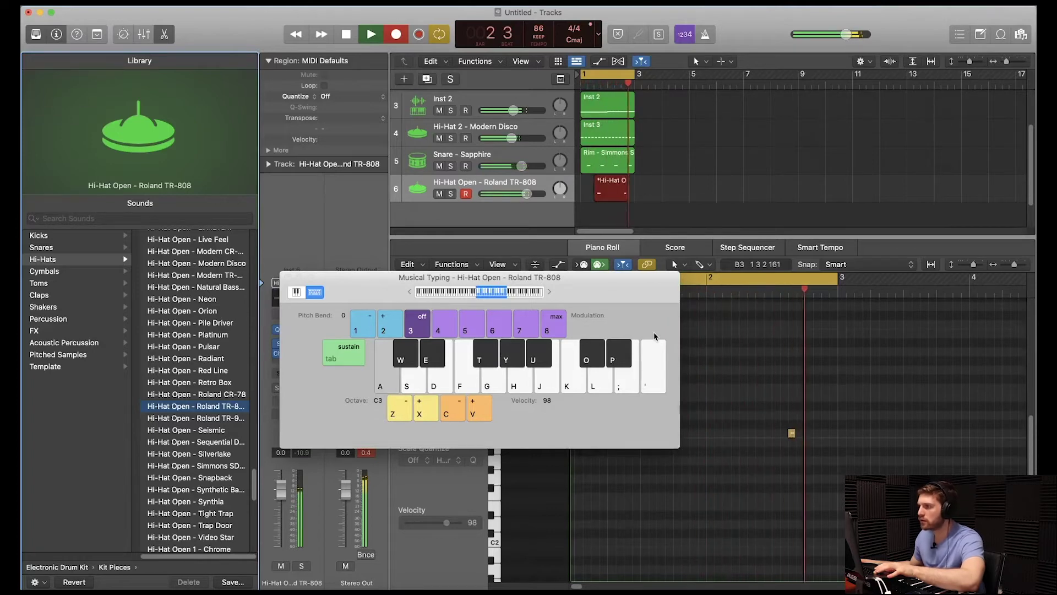
{"action": "key", "text": "space"}
{"action": "key", "text": "super+k"}
{"action": "key", "text": "space"}
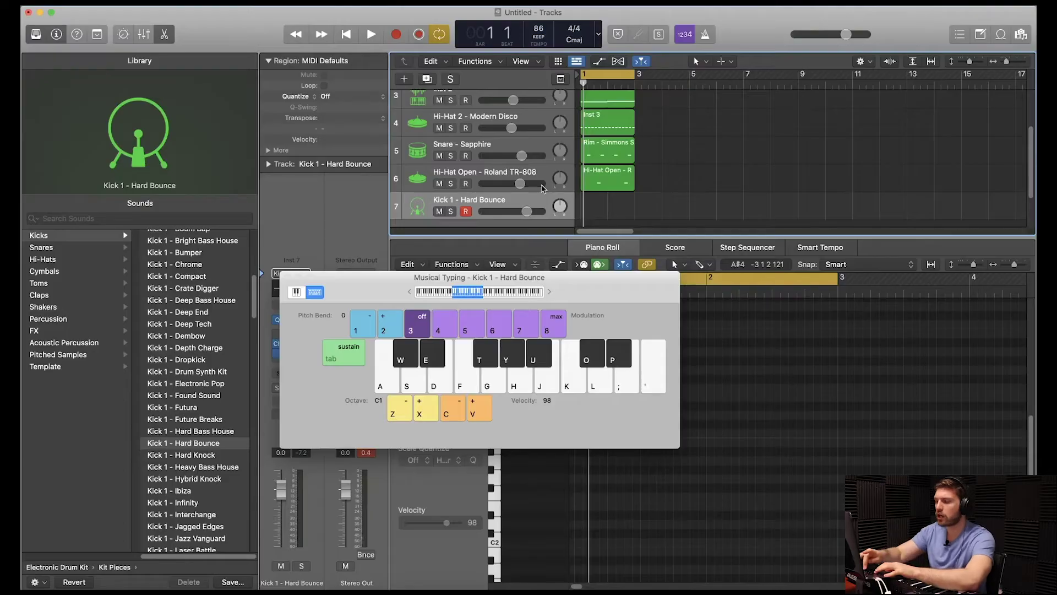
Step: Record a two-bar kick pattern on C1 on the Hard Bounce track, close its Overdrive window, and play back the loop
{"action": "key", "text": "r"}
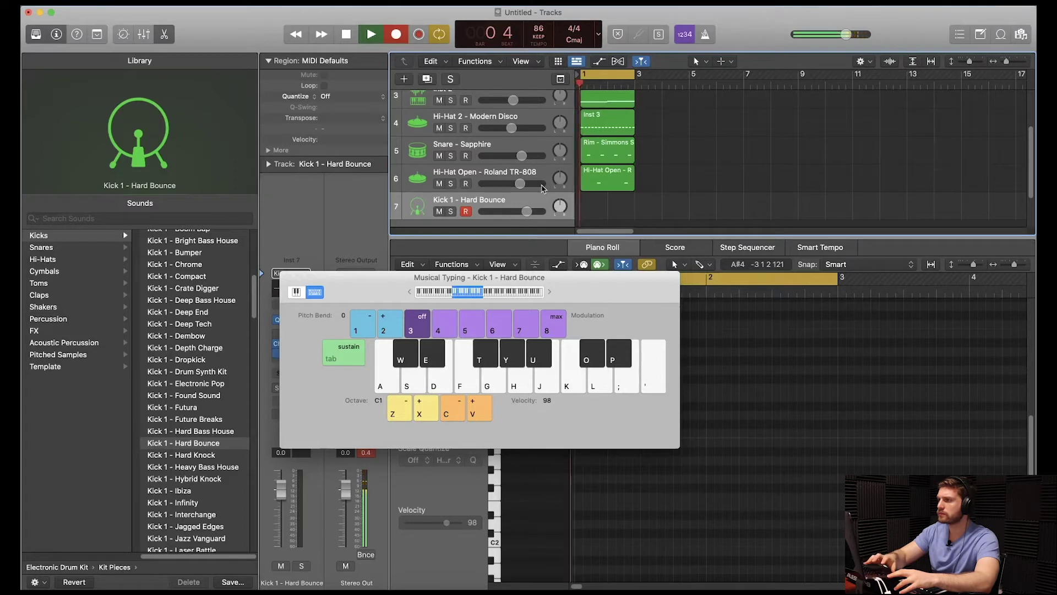
{"action": "key", "text": "a"}
{"action": "key", "text": "a"}
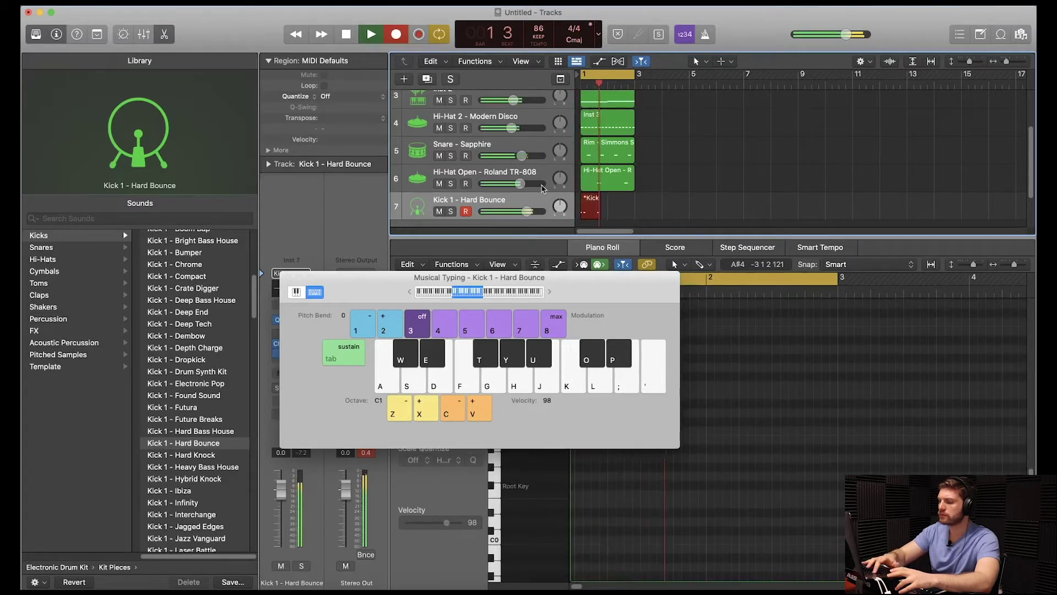
{"action": "key", "text": "space"}
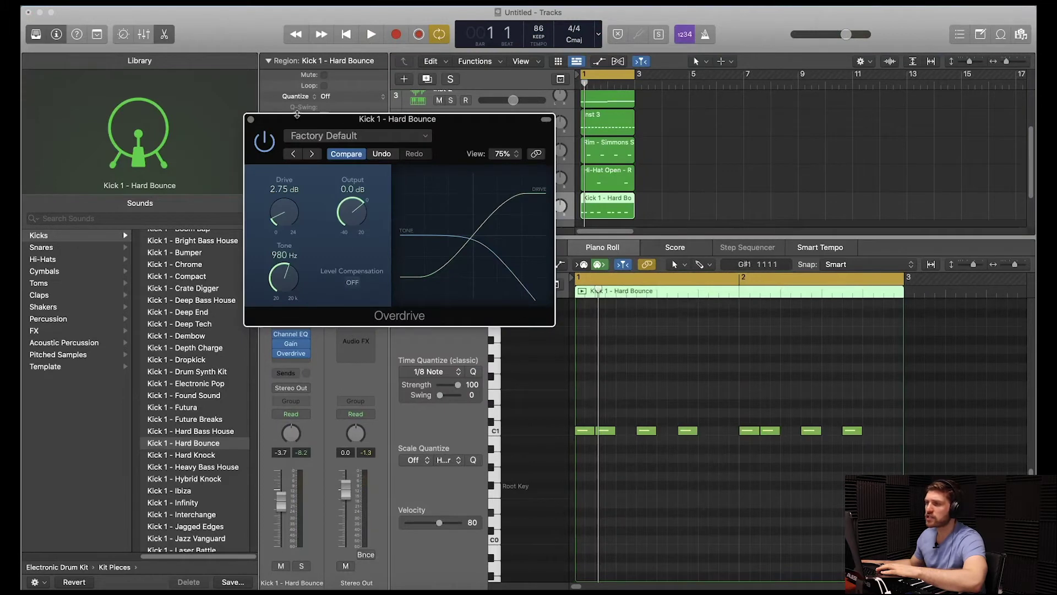
{"action": "left_click", "coordinate": [250, 119]}
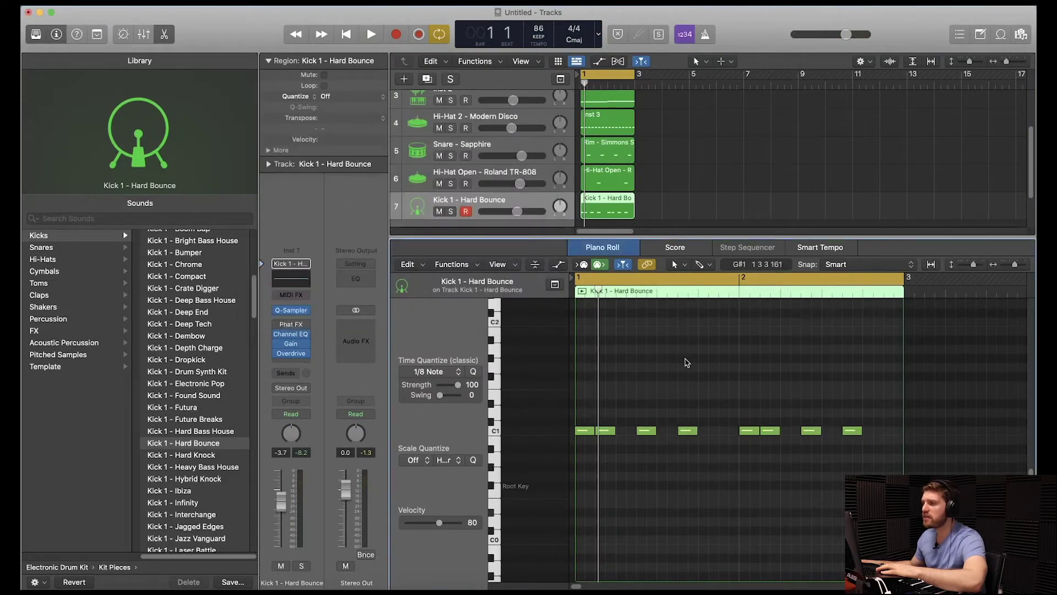
{"action": "key", "text": "space"}
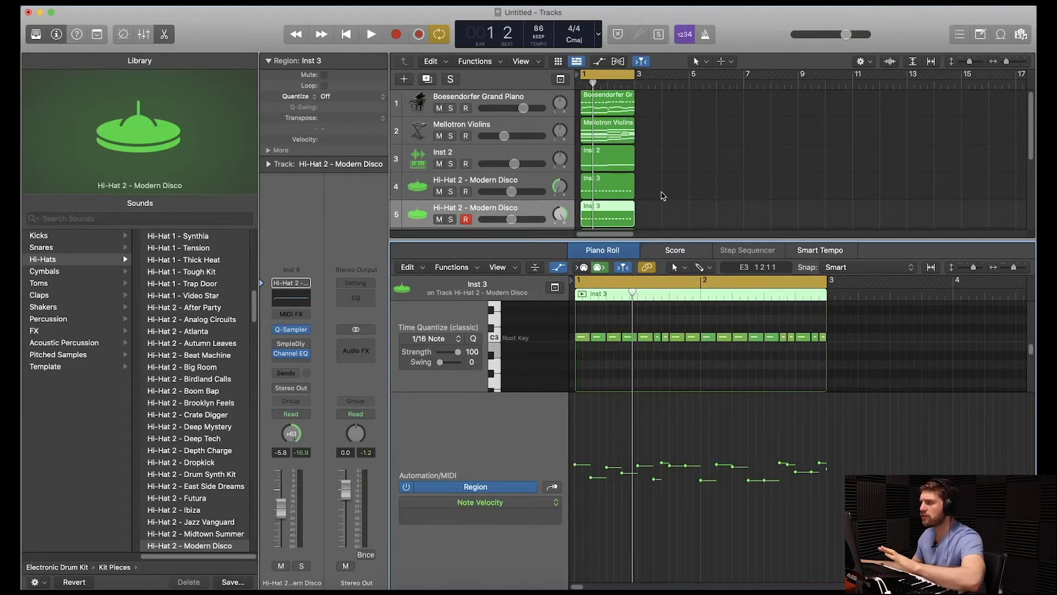
Step: Play the loop with the second Modern Disco hi-hat track and hide the note velocity automation in the Piano Roll
{"action": "key", "text": "space"}
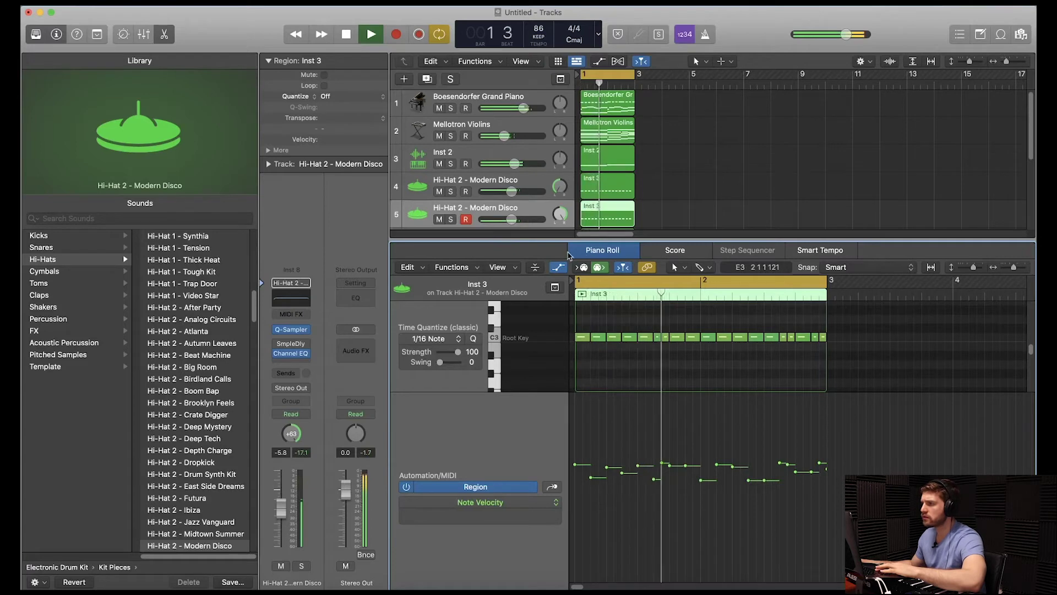
{"action": "key", "text": "a"}
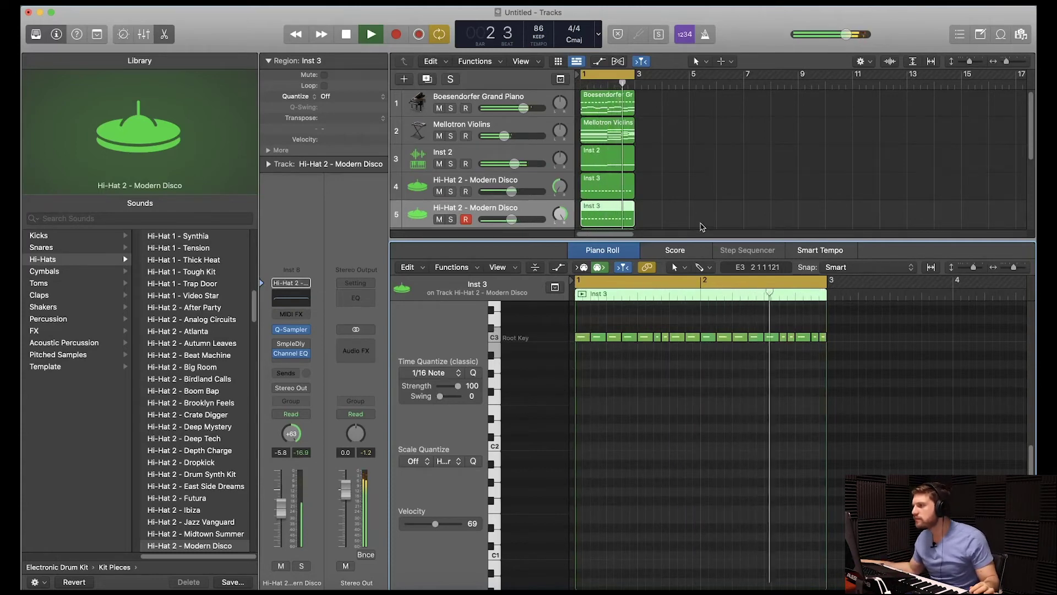
{"action": "key", "text": "space"}
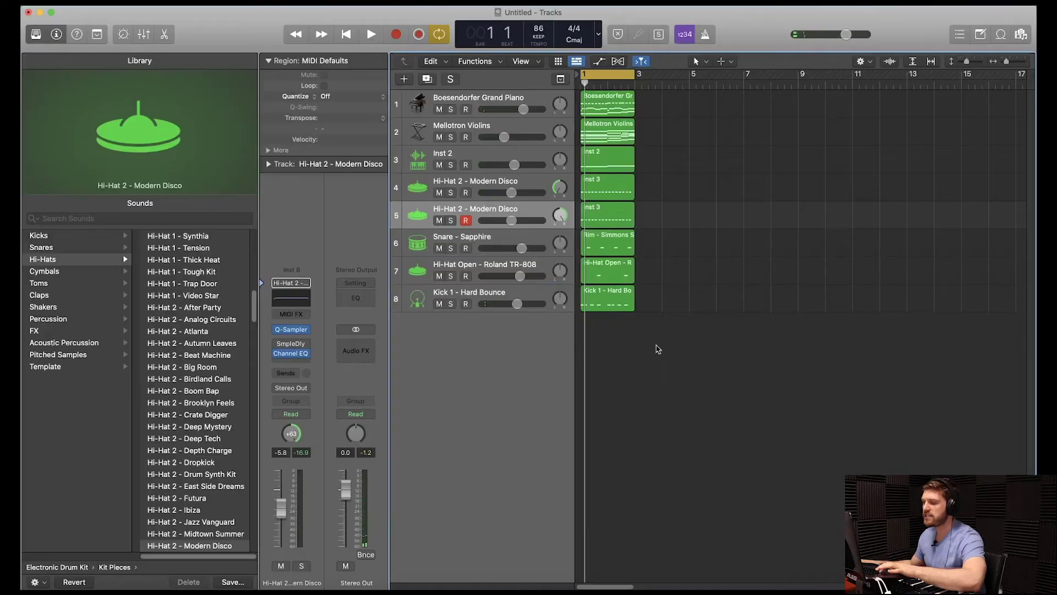
Step: Repeat all regions of the two-bar loop four times along the timeline and clear the selection
{"action": "key", "text": "super+a"}
{"action": "key", "text": "super+r"}
{"action": "key", "text": "super+r"}
{"action": "key", "text": "super+r"}
{"action": "key", "text": "super+r"}
{"action": "left_click", "coordinate": [655, 340]}
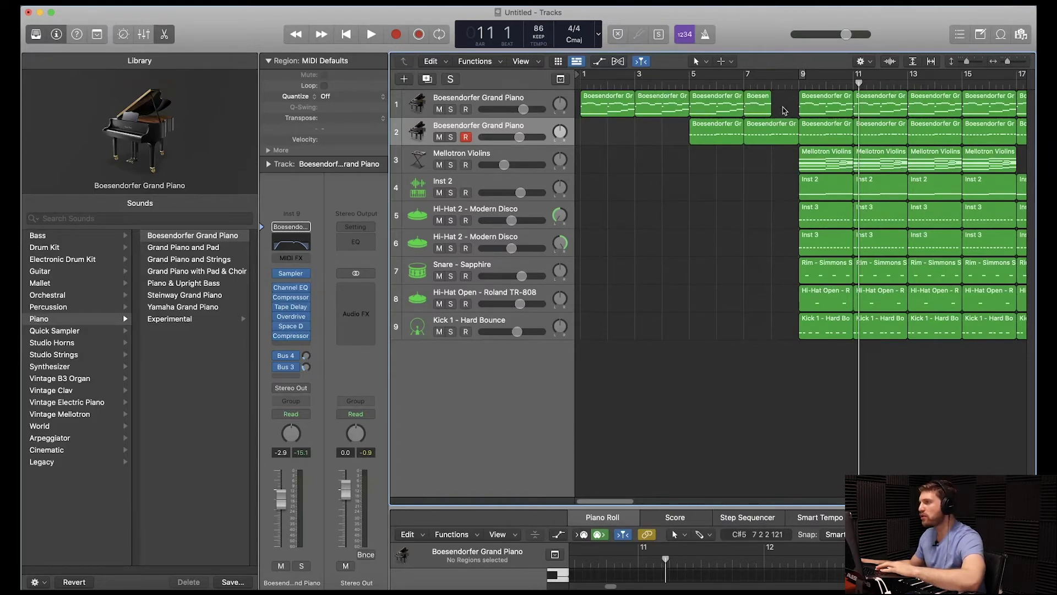
Step: Play the arrangement from the beginning through bar 18 with the whole song in view, and stop playback
{"action": "key", "text": "Return"}
{"action": "key", "text": "space"}
{"action": "key", "text": "super+Left"}
{"action": "key", "text": "super+Left"}
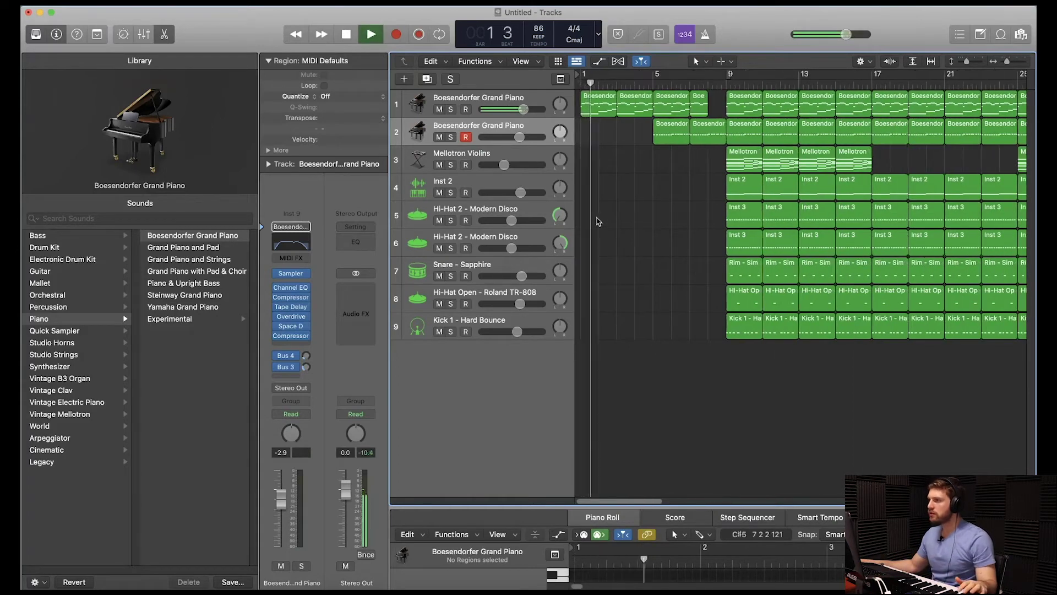
{"action": "key", "text": "super+Left"}
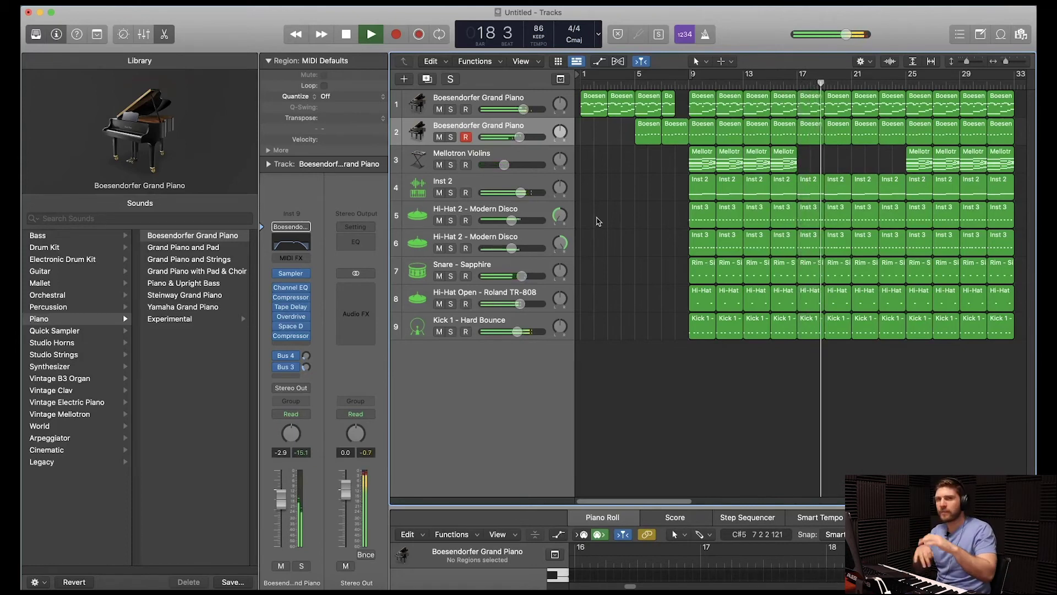
{"action": "key", "text": "space"}
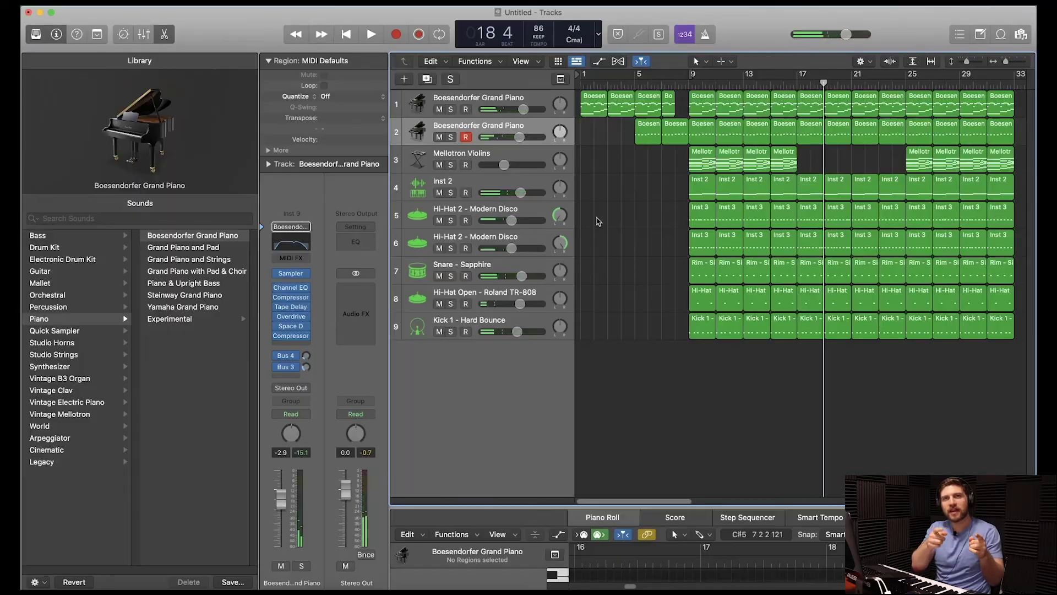